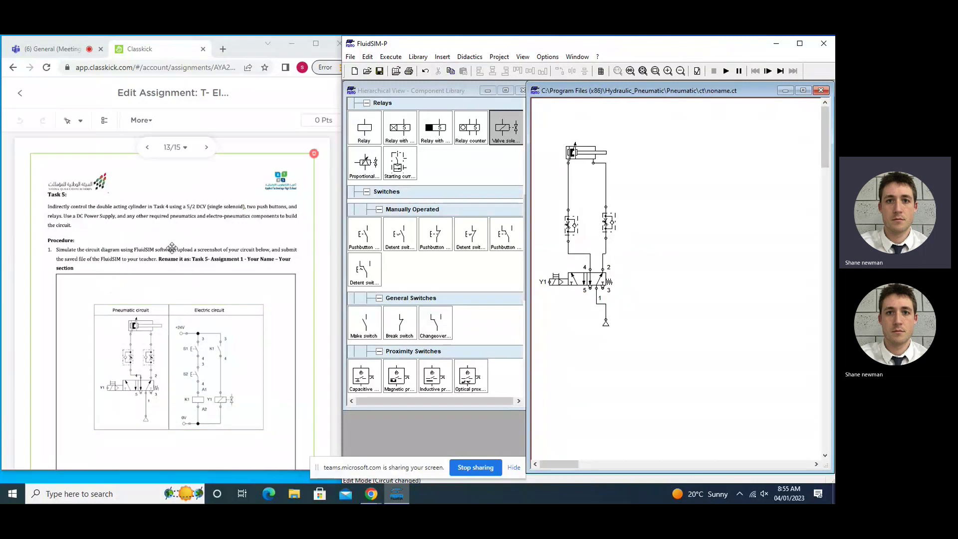
{"action": "scroll", "coordinate": [171, 248], "scroll_direction": "down", "scroll_amount": 1}
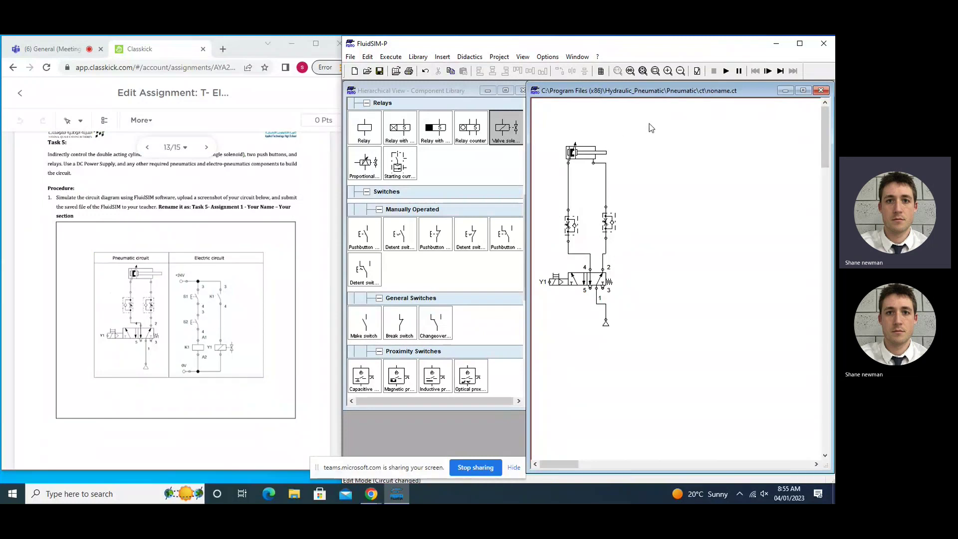
Step: Paste the +24V circuit with pushbuttons S1 and S2, and delete its solenoid Y1
{"action": "left_click", "coordinate": [424, 71]}
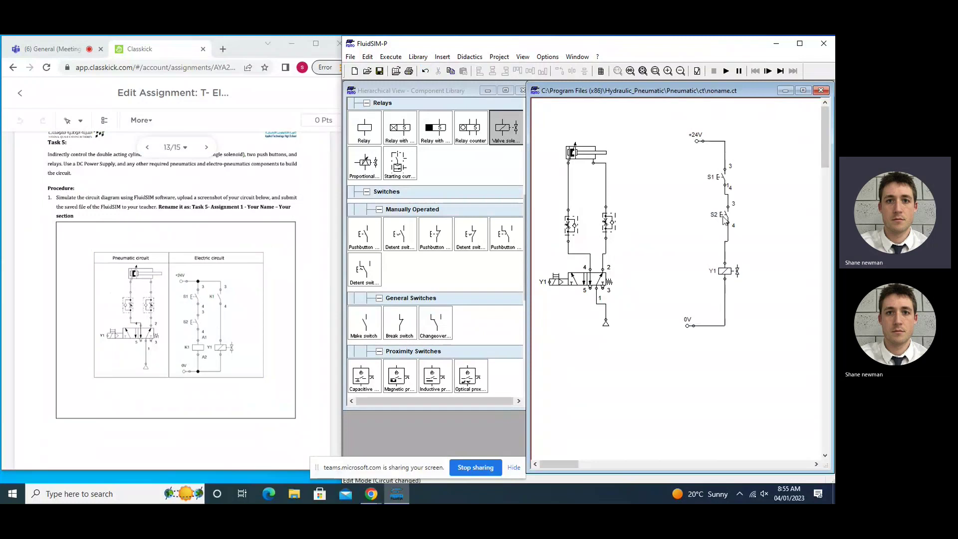
{"action": "left_click_drag", "start_coordinate": [704, 299], "coordinate": [773, 252]}
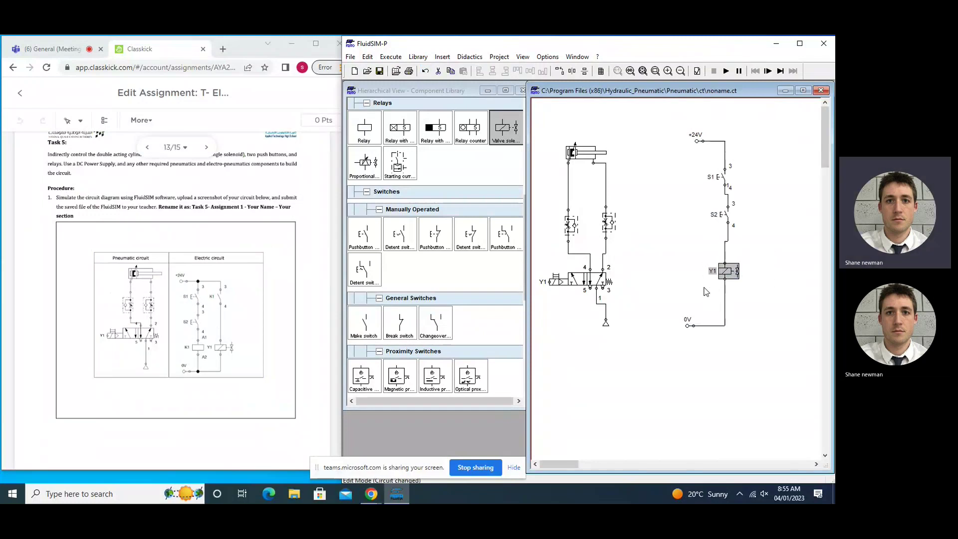
{"action": "key", "text": "Delete"}
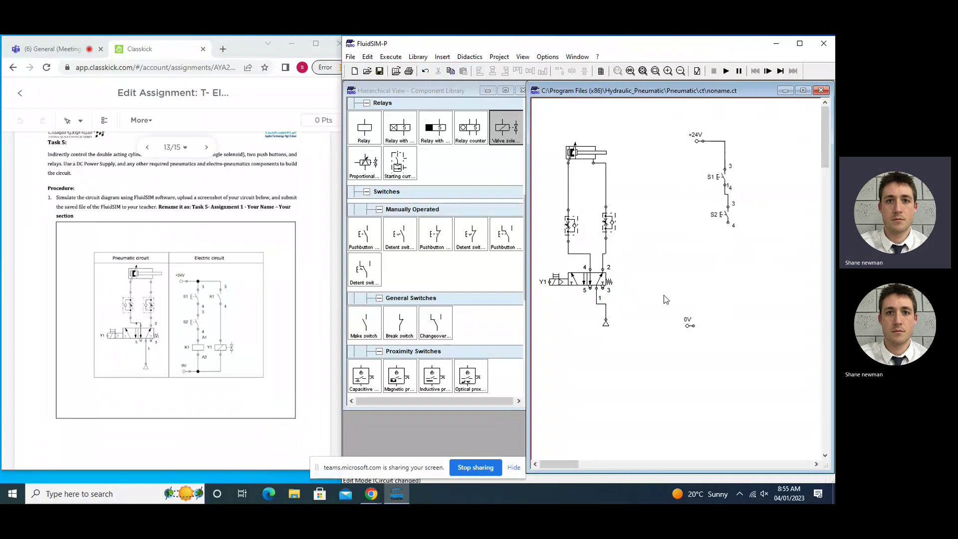
{"action": "mouse_move", "coordinate": [179, 315]}
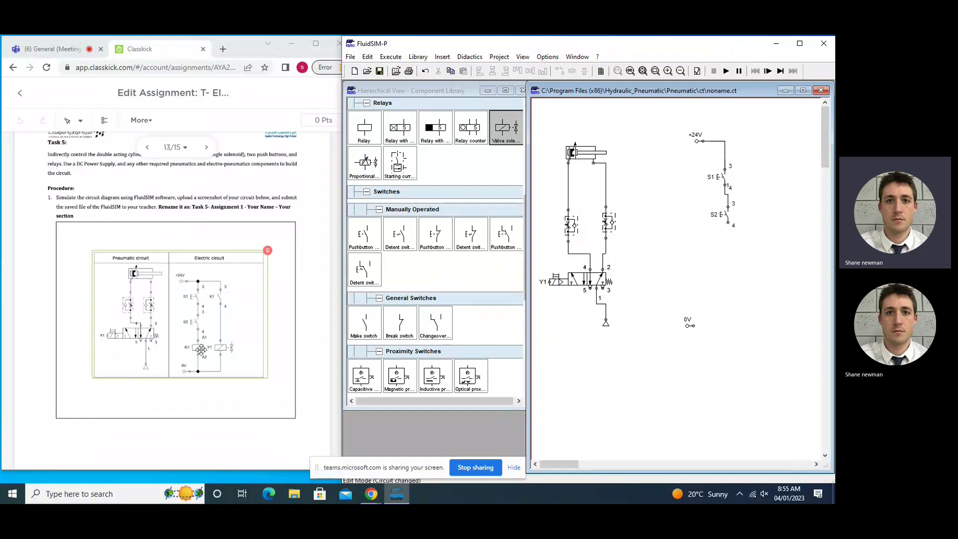
{"action": "scroll", "coordinate": [434, 268], "scroll_direction": "up", "scroll_amount": 1}
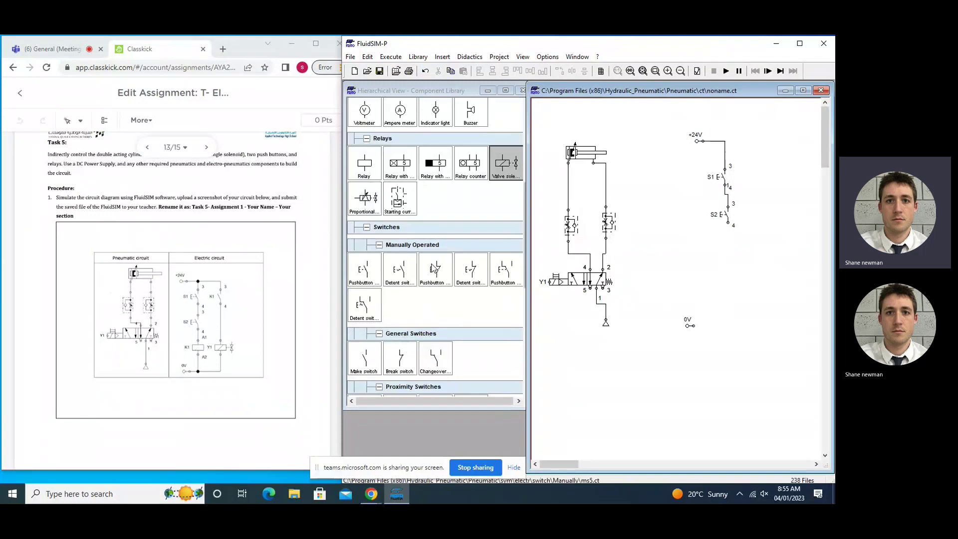
Step: Place a relay coil below S2, wire it to the 0V line, and label it K1
{"action": "mouse_move", "coordinate": [363, 163]}
{"action": "left_mouse_down"}
{"action": "mouse_move", "coordinate": [723, 243]}
{"action": "mouse_move", "coordinate": [721, 253]}
{"action": "left_mouse_up"}
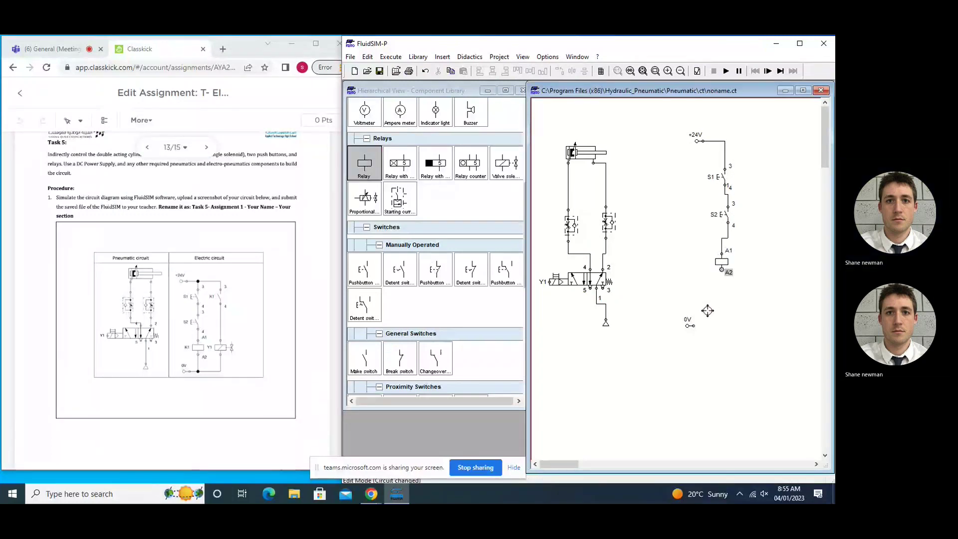
{"action": "left_click_drag", "start_coordinate": [695, 325], "coordinate": [720, 269]}
{"action": "double_click", "coordinate": [719, 260]}
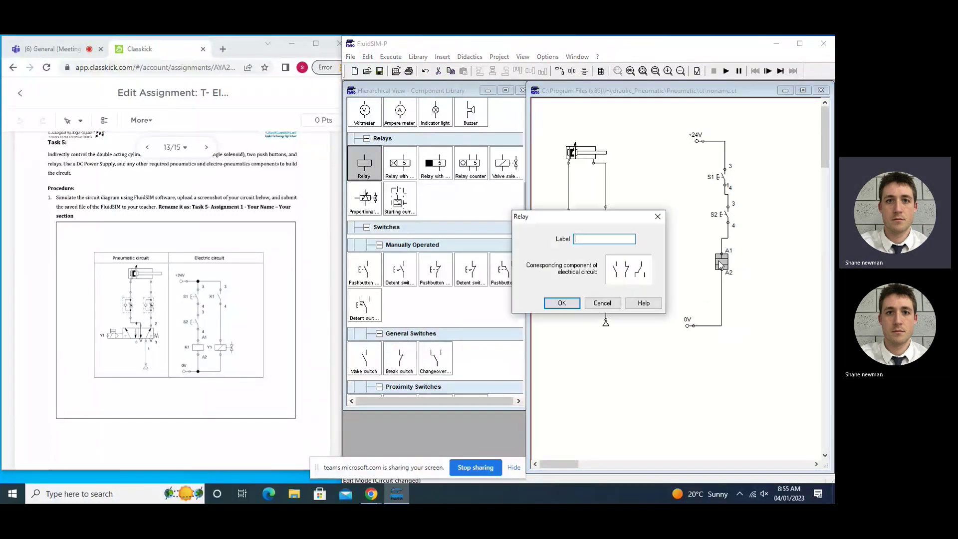
{"action": "type", "text": "K1"}
{"action": "key", "text": "Return"}
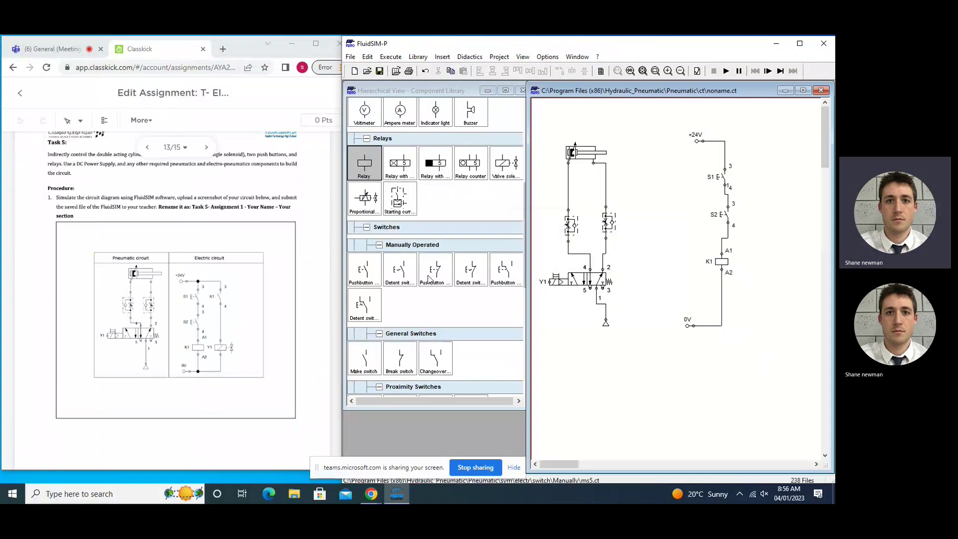
{"action": "scroll", "coordinate": [411, 317], "scroll_direction": "down", "scroll_amount": 1}
Step: Add a make contact labelled K1, wired off the +24V line right of S1
{"action": "left_click_drag", "start_coordinate": [376, 330], "coordinate": [770, 153]}
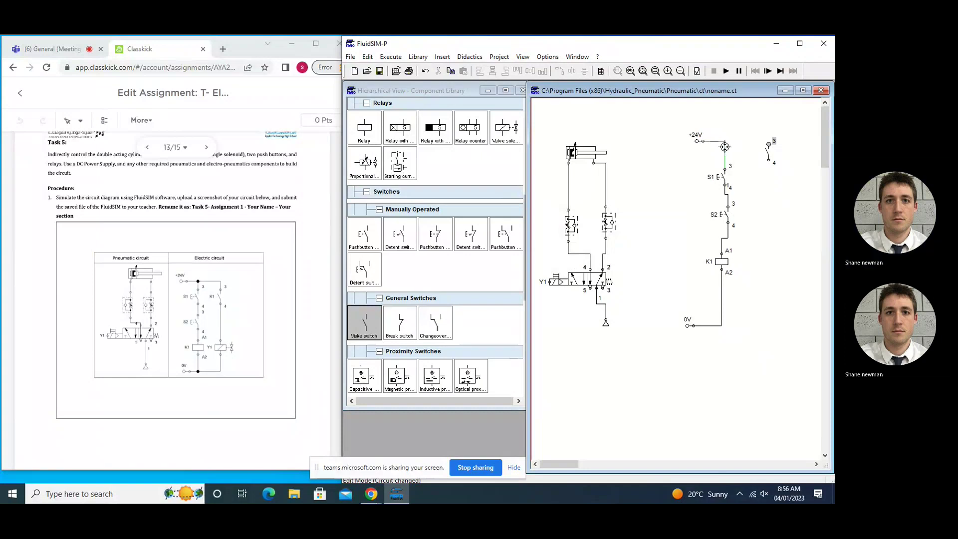
{"action": "left_click_drag", "start_coordinate": [725, 145], "coordinate": [769, 143]}
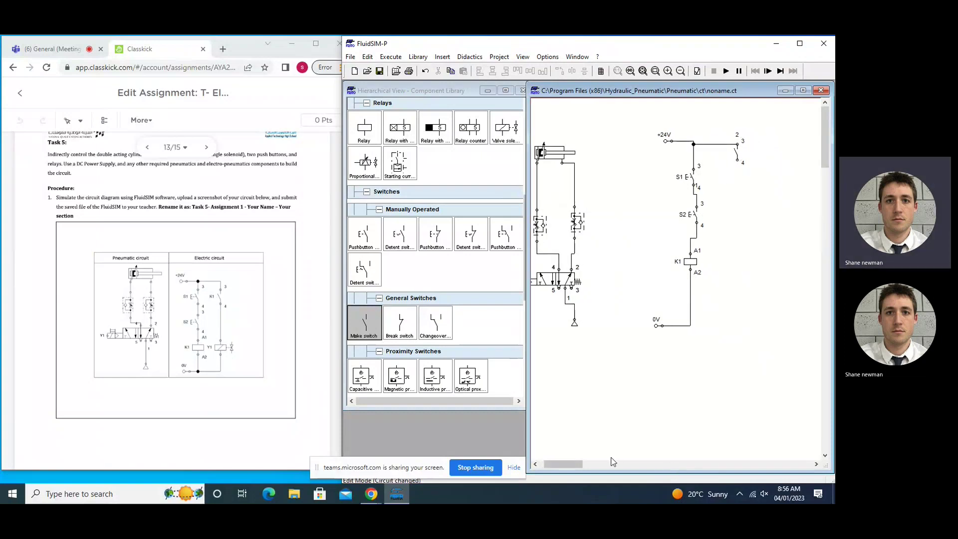
{"action": "left_click_drag", "start_coordinate": [577, 467], "coordinate": [561, 466]}
{"action": "double_click", "coordinate": [770, 154]}
{"action": "type", "text": "K1"}
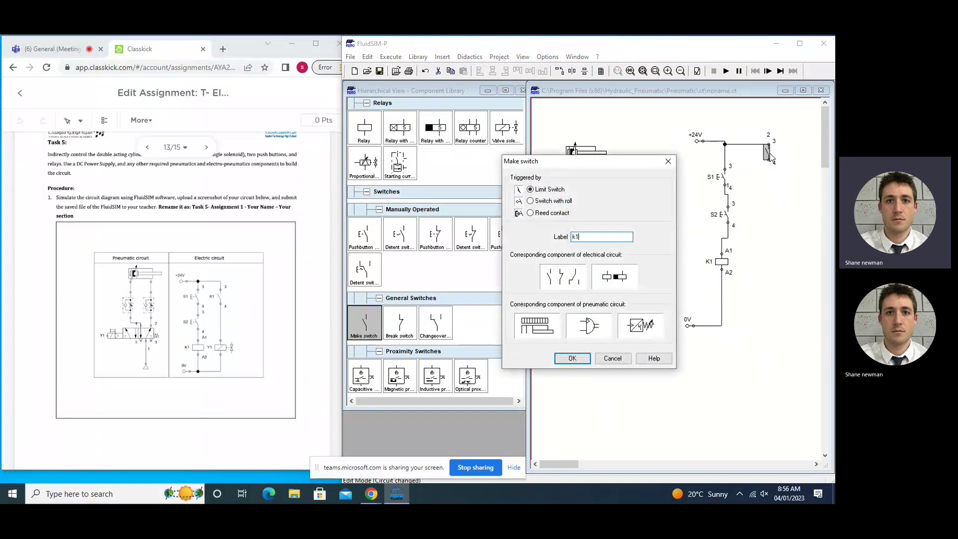
{"action": "key", "text": "Return"}
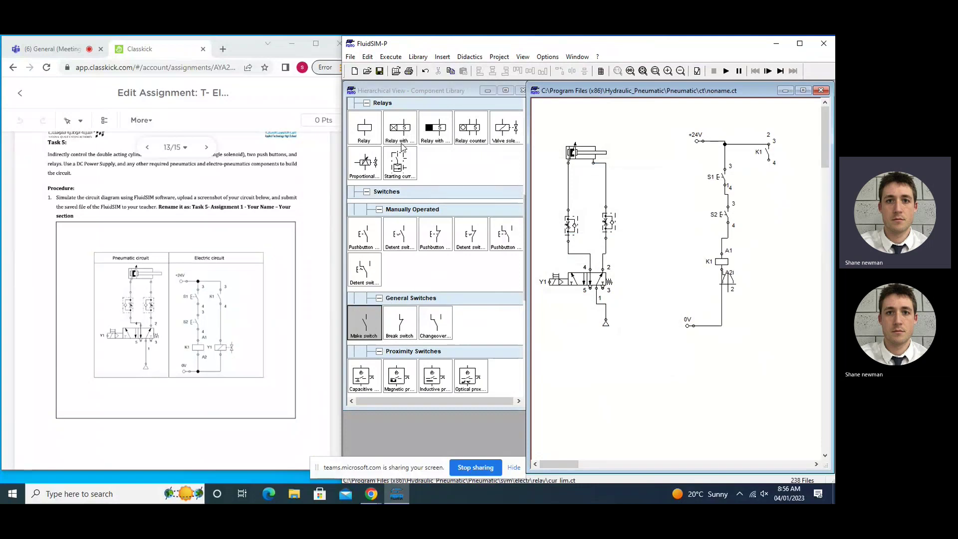
Step: Wire valve solenoid Y1 between contact K1 and 0V, then start the simulation
{"action": "left_click_drag", "start_coordinate": [504, 133], "coordinate": [765, 260]}
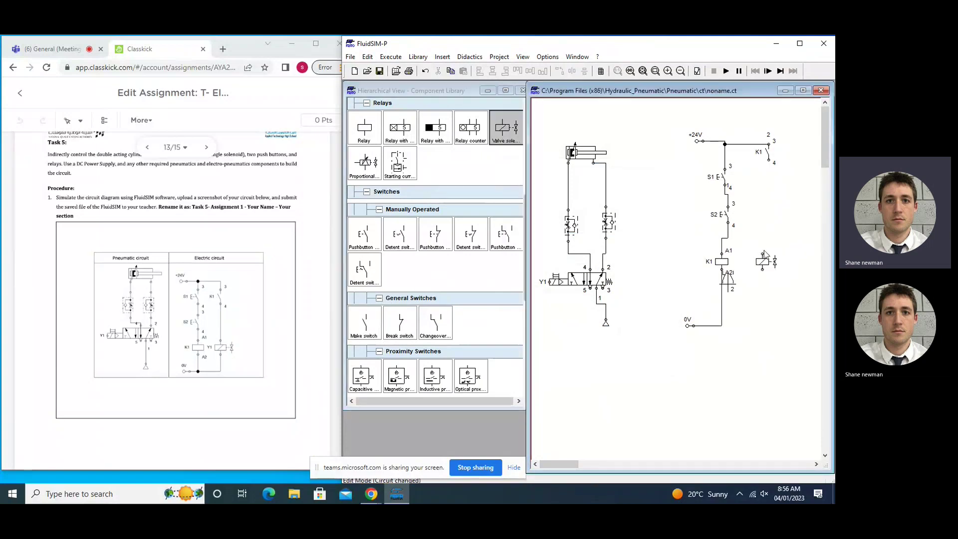
{"action": "left_click_drag", "start_coordinate": [773, 162], "coordinate": [762, 255]}
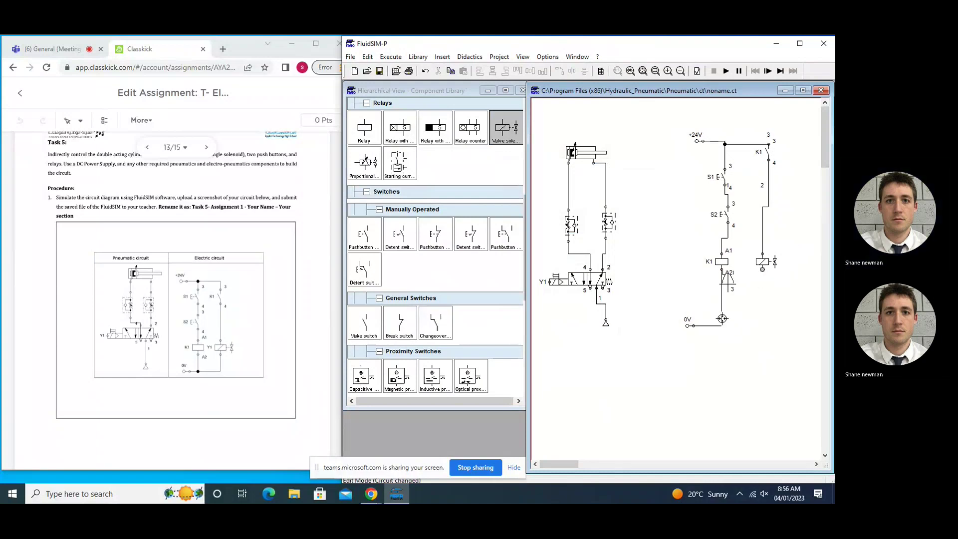
{"action": "left_click_drag", "start_coordinate": [762, 269], "coordinate": [721, 320]}
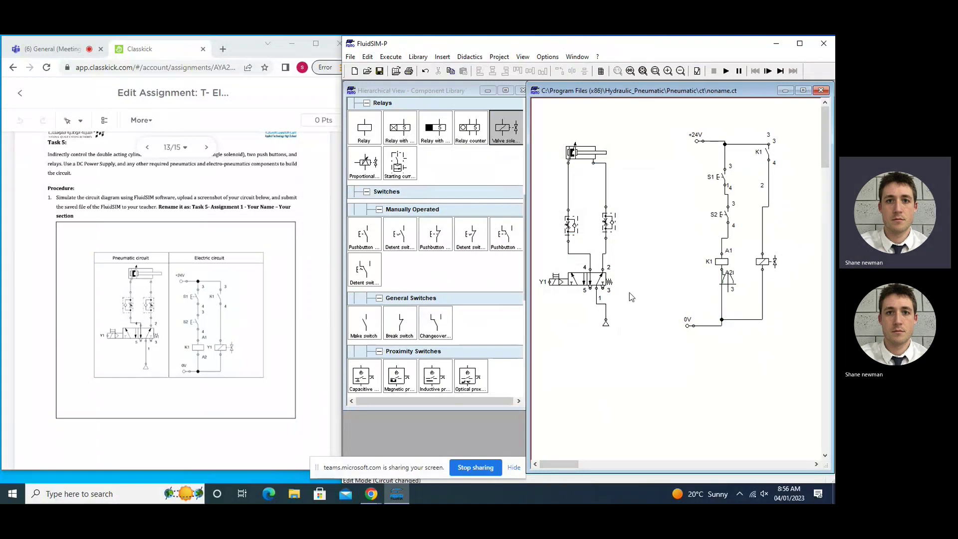
{"action": "double_click", "coordinate": [763, 262]}
{"action": "type", "text": "y1"}
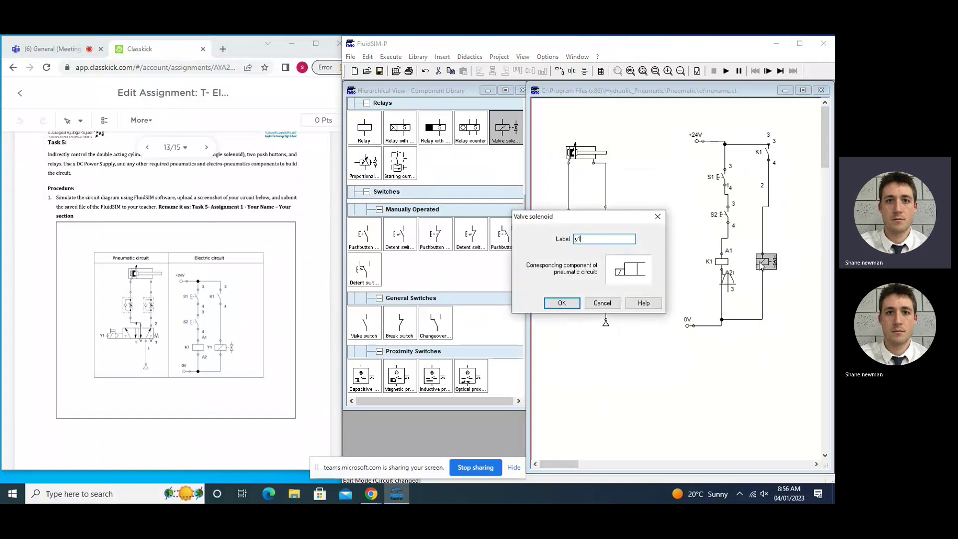
{"action": "key", "text": "Return"}
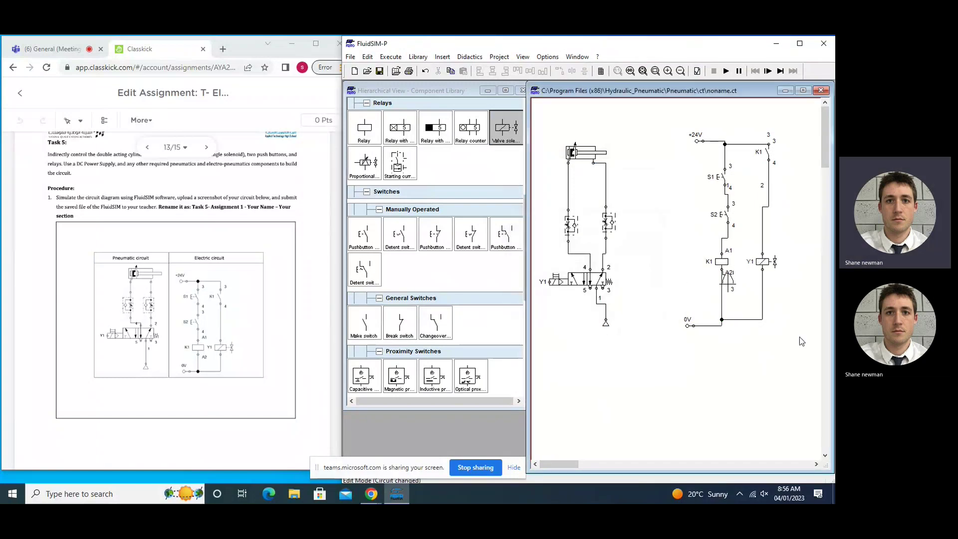
{"action": "left_click", "coordinate": [726, 71]}
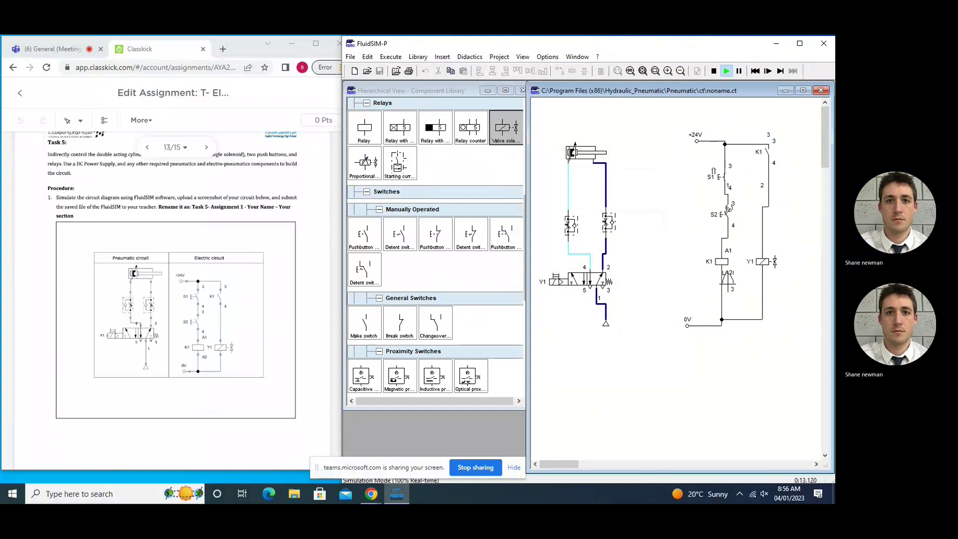
Step: Energize the circuit to extend the cylinder, then cut power so it retracts
{"action": "left_click", "coordinate": [731, 207]}
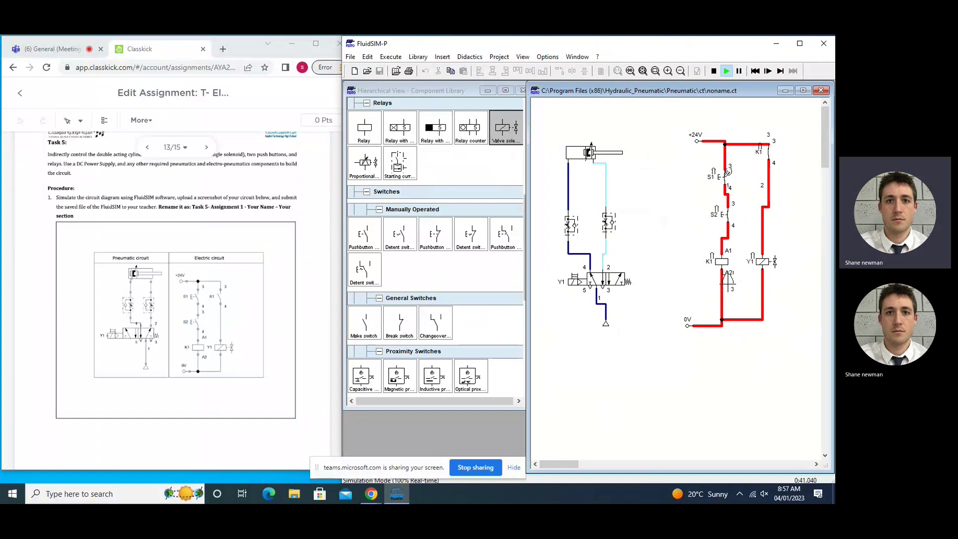
{"action": "left_click", "coordinate": [726, 173]}
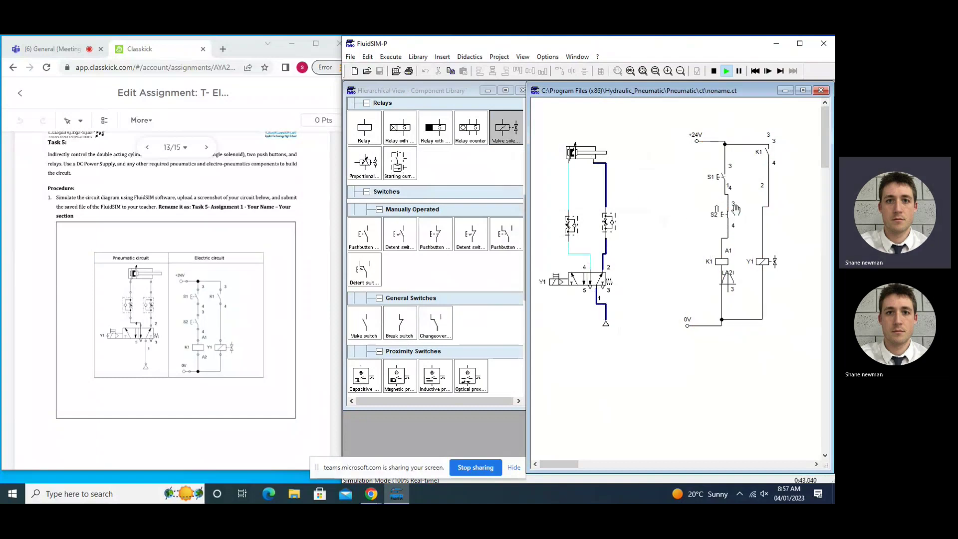